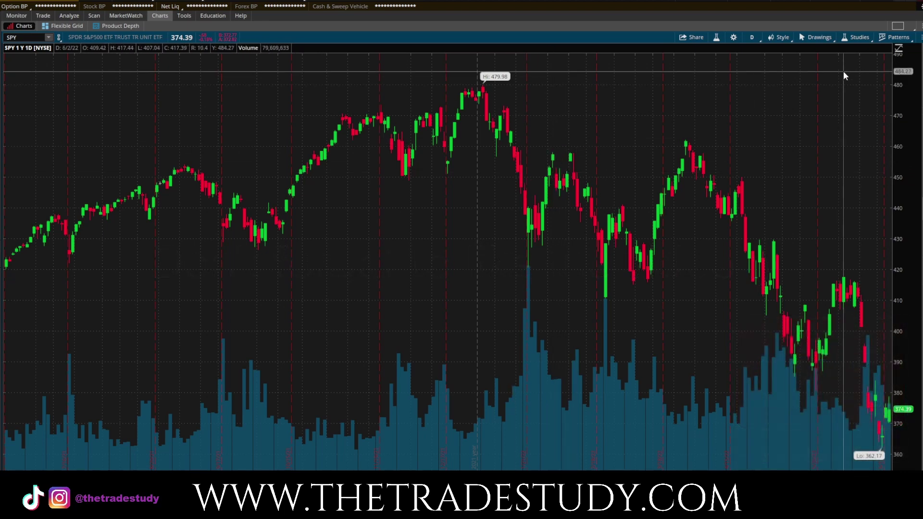
- Add a MovAvgExponential (CLOSE, 9) study to the SPY daily chart from the Moving Averages list
click(849, 39)
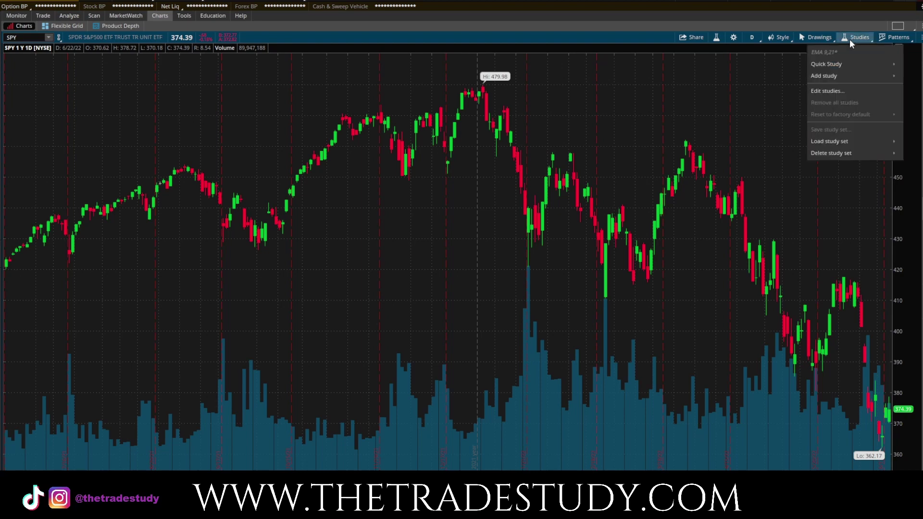
mouse_move(826, 75)
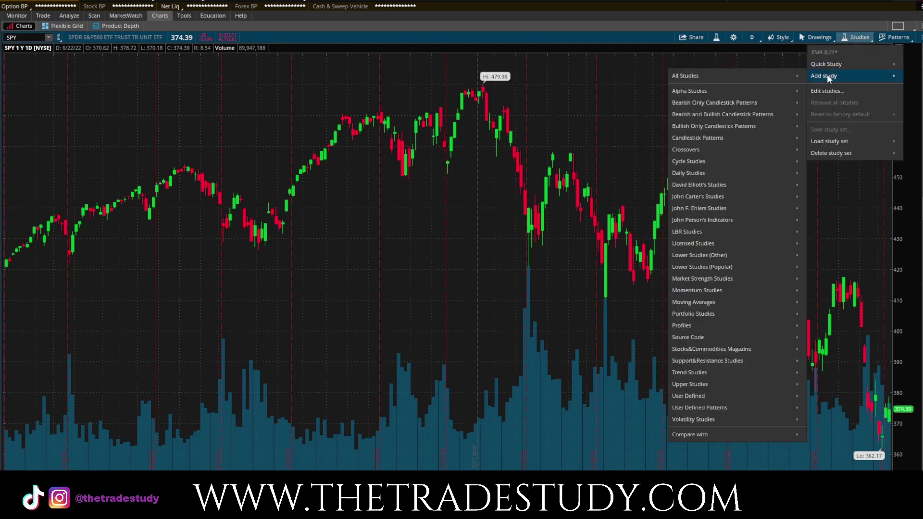
mouse_move(727, 174)
mouse_move(711, 314)
mouse_move(737, 302)
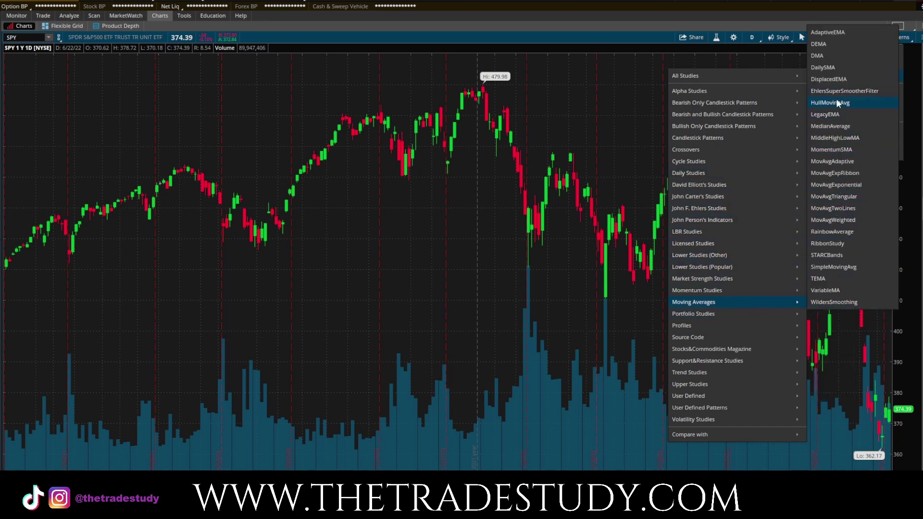
click(836, 187)
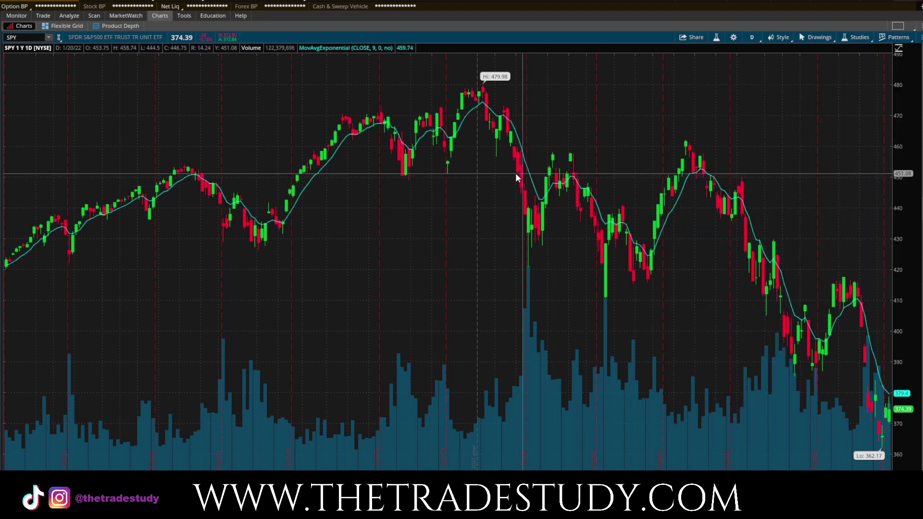
- Open the EMA's Customizing settings and read the help for its length, displace and price inputs
right_click(334, 156)
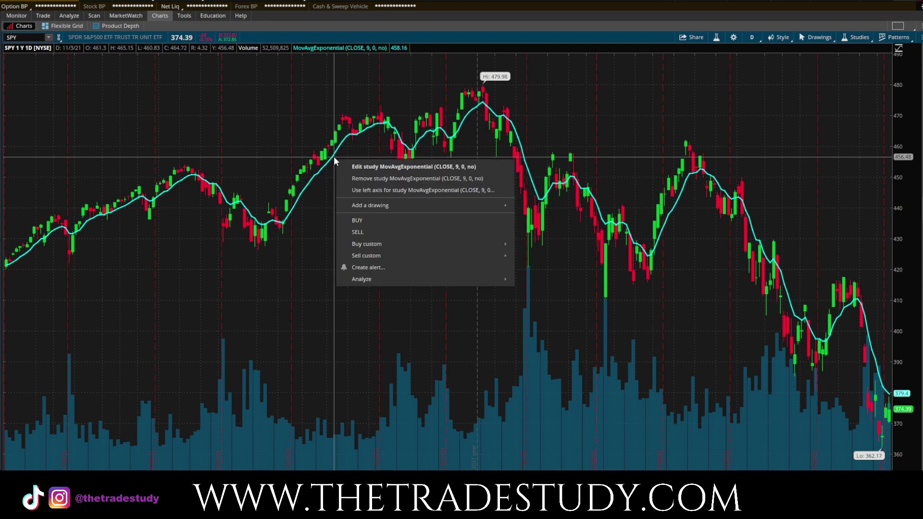
click(364, 163)
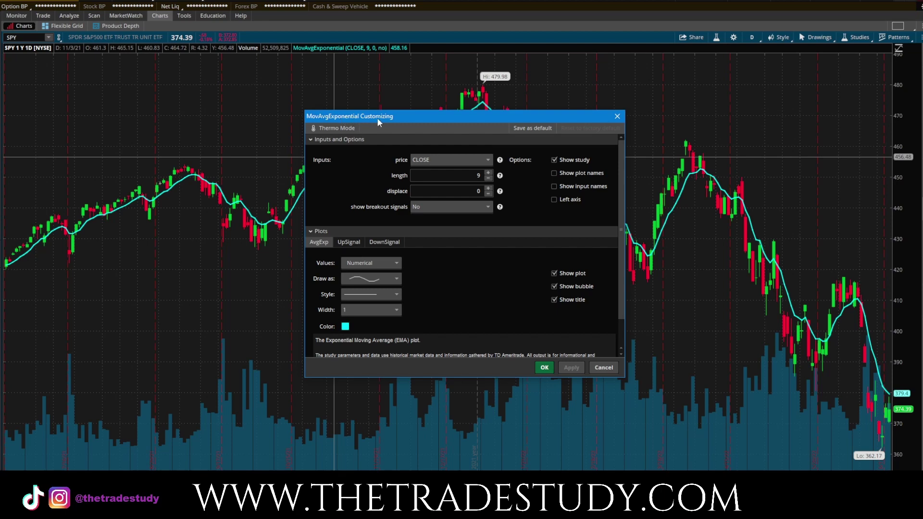
click(500, 177)
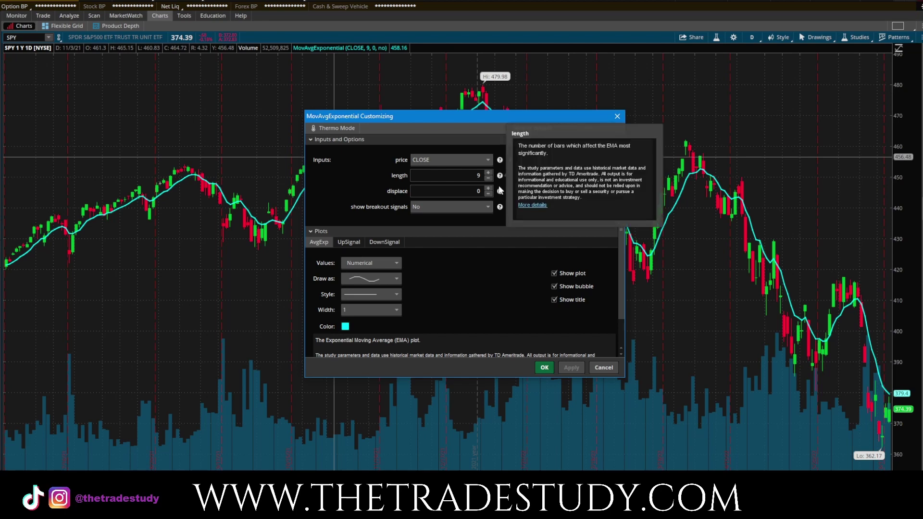
click(500, 191)
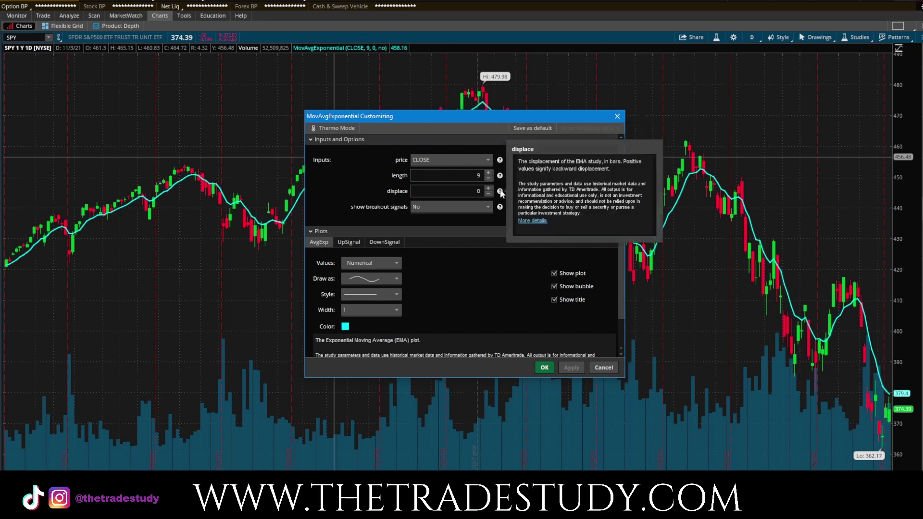
click(500, 160)
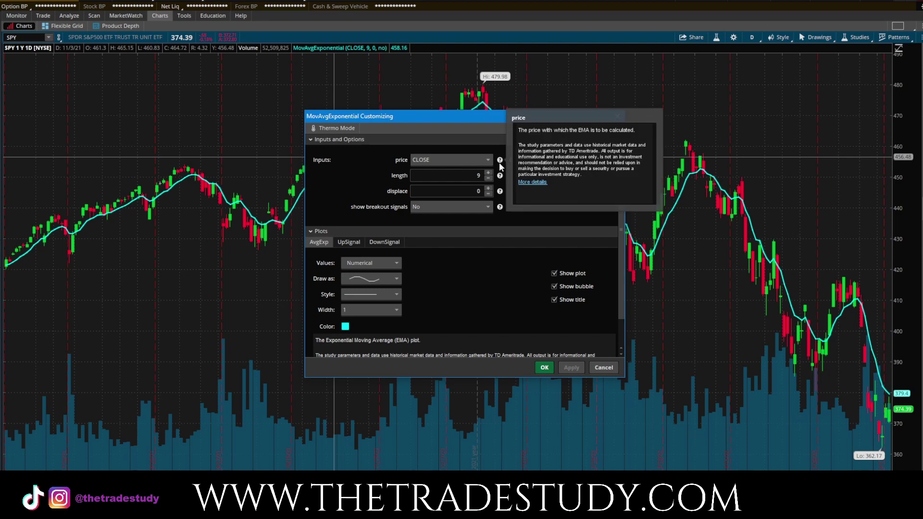
click(494, 152)
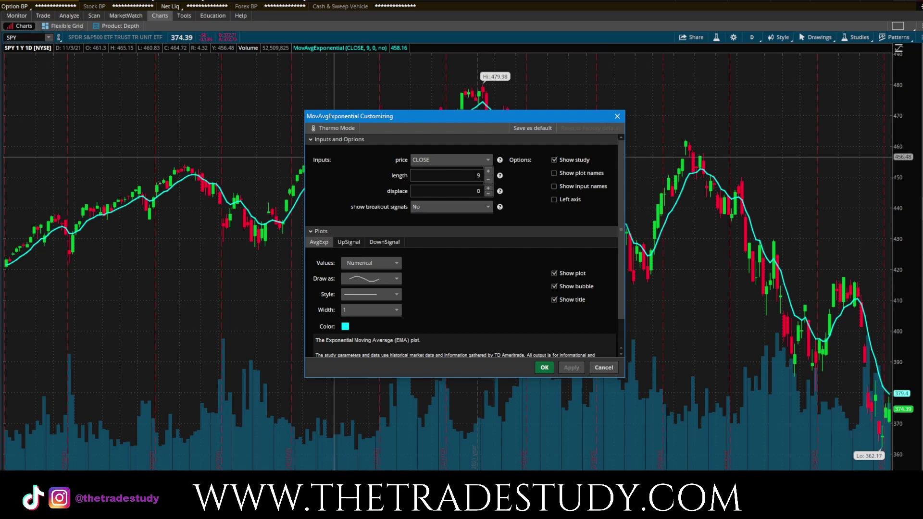
double_click(476, 175)
text(21)
key(BackSpace)
text(9)
click(567, 200)
click(566, 201)
click(371, 284)
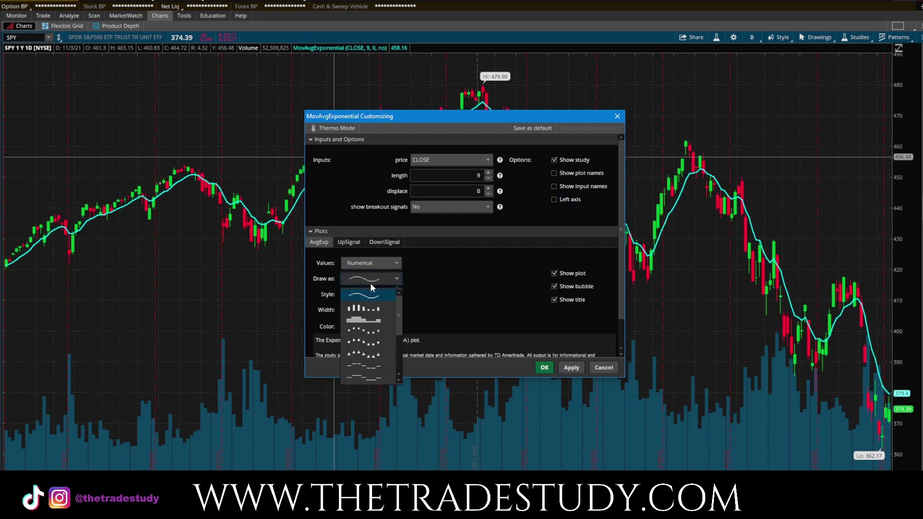
scroll(375, 344, down, 2)
scroll(379, 344, up, 2)
click(430, 292)
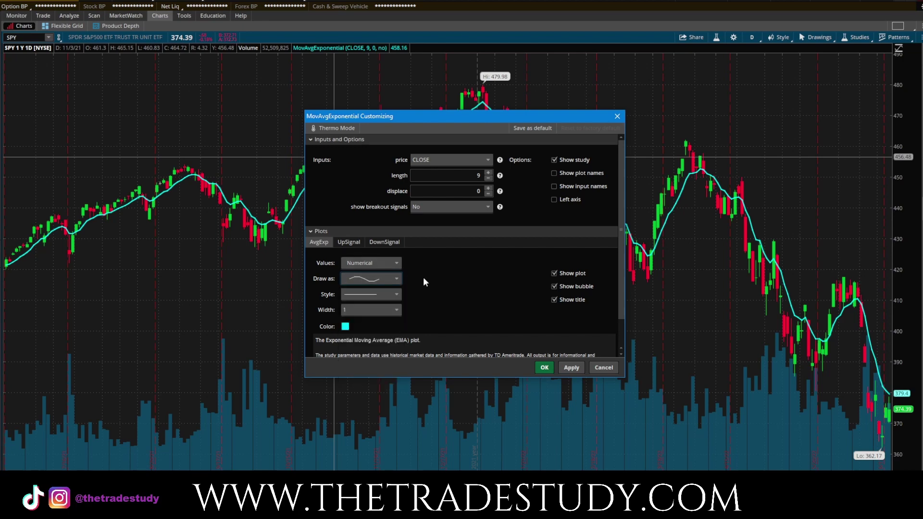
click(346, 326)
click(452, 310)
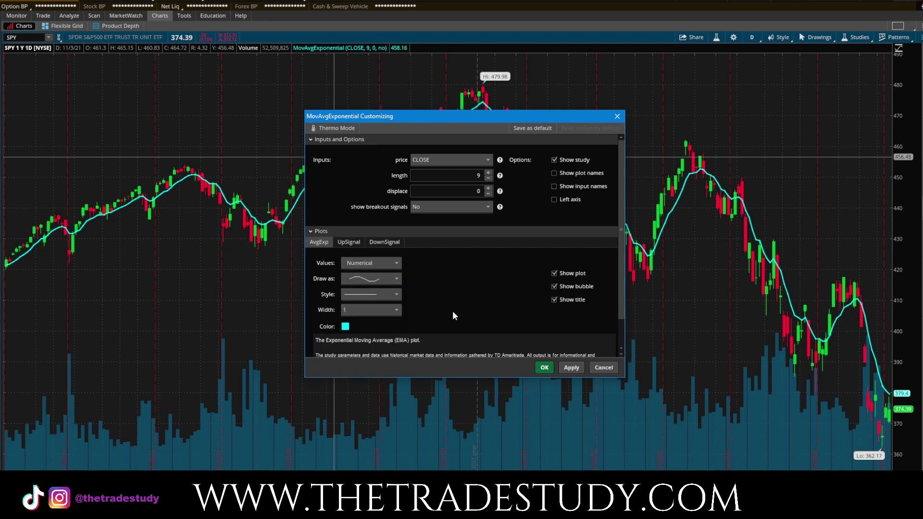
click(388, 311)
click(377, 310)
click(392, 294)
click(392, 292)
click(392, 293)
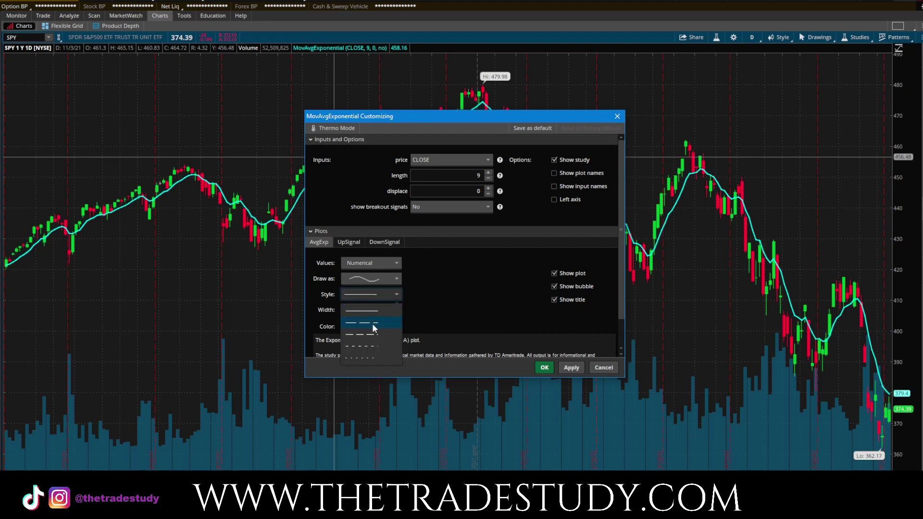
click(374, 294)
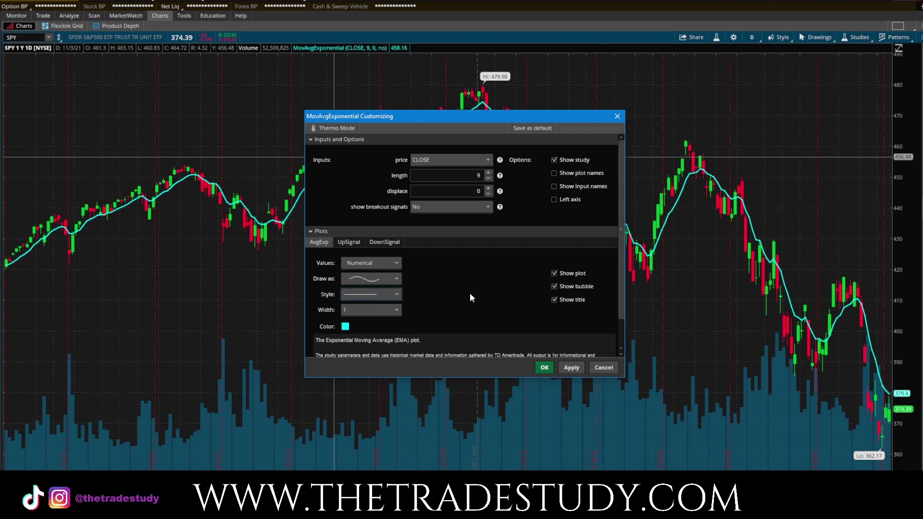
scroll(471, 291, down, 1)
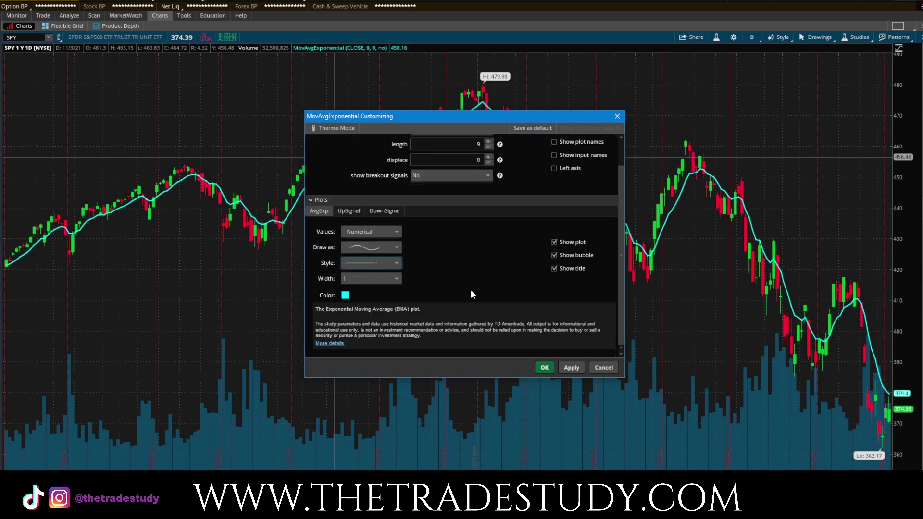
scroll(471, 291, up, 1)
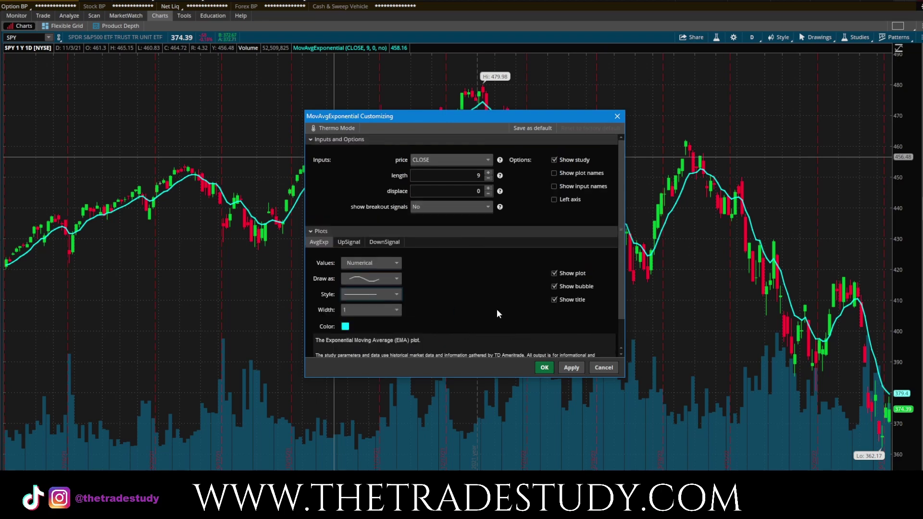
- Close the EMA settings and add another MovAvgExponential (CLOSE, 9) study to the chart
click(540, 366)
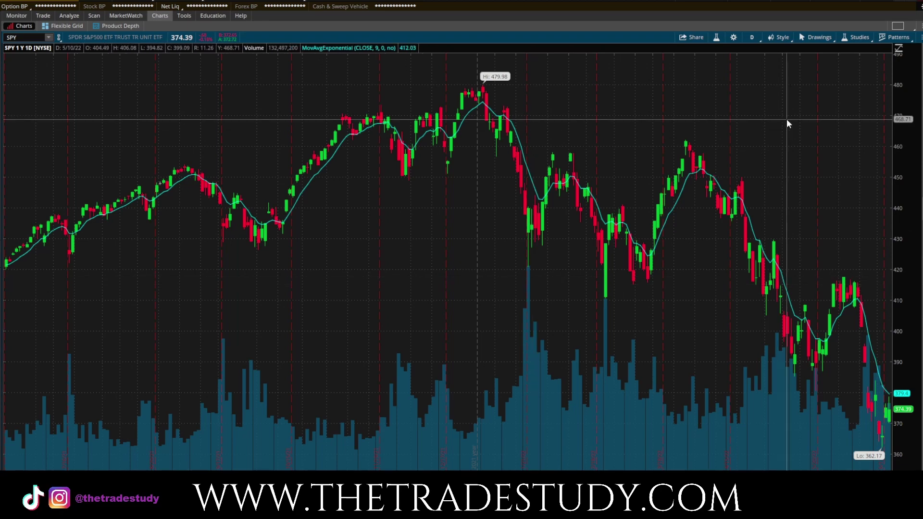
click(840, 40)
mouse_move(838, 73)
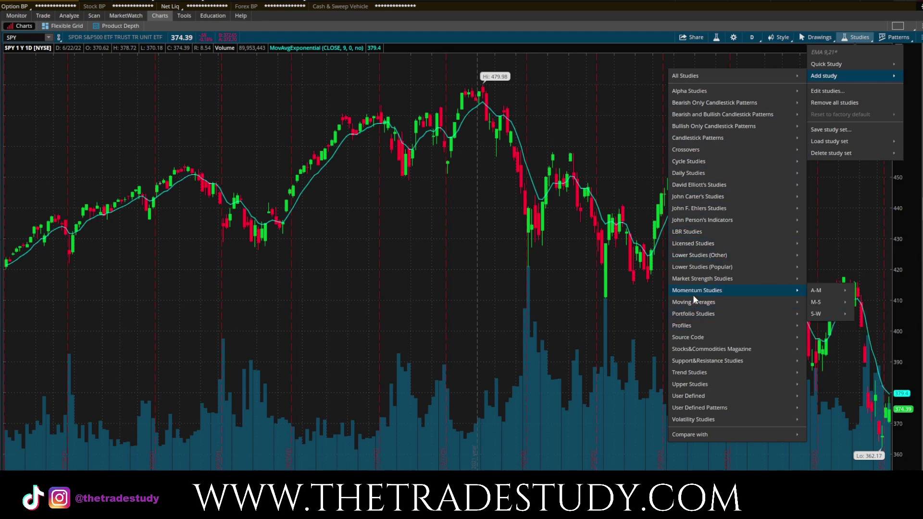
mouse_move(708, 301)
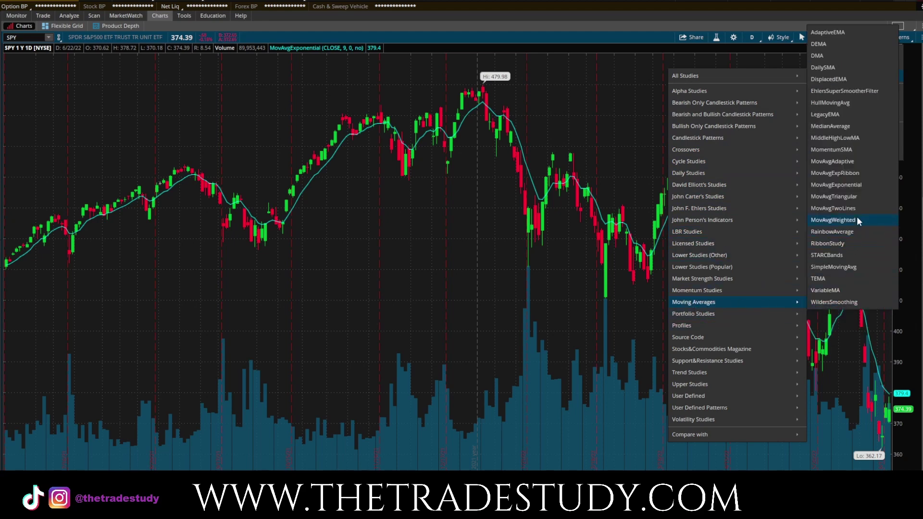
click(847, 185)
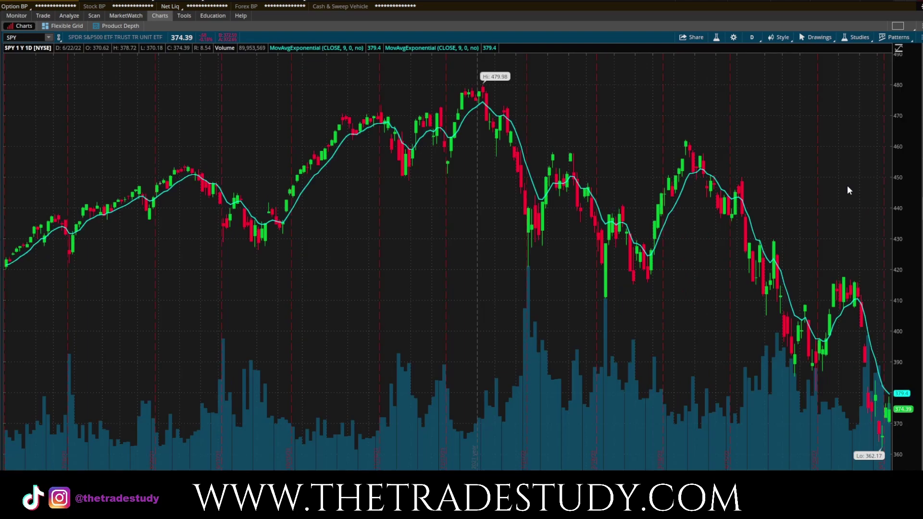
- Change the second MovAvgExponential to length 21 with a magenta line and apply it
right_click(534, 186)
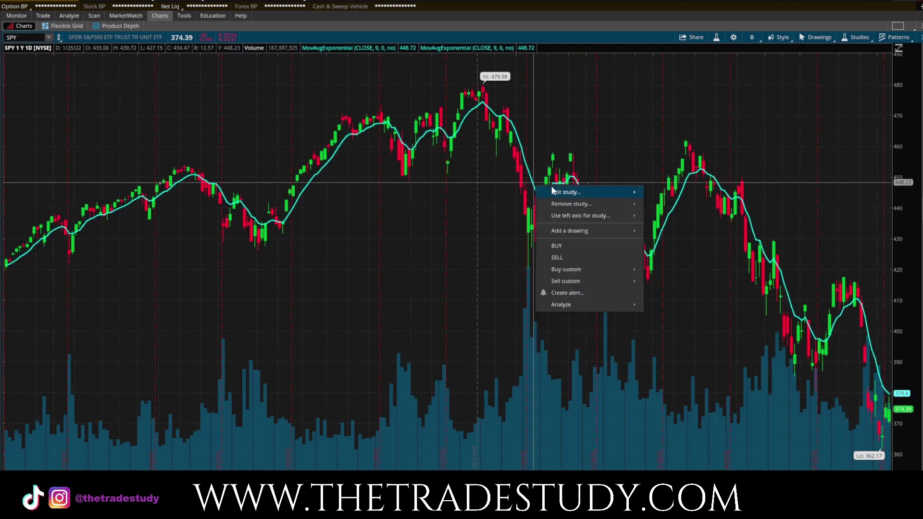
mouse_move(552, 191)
click(654, 204)
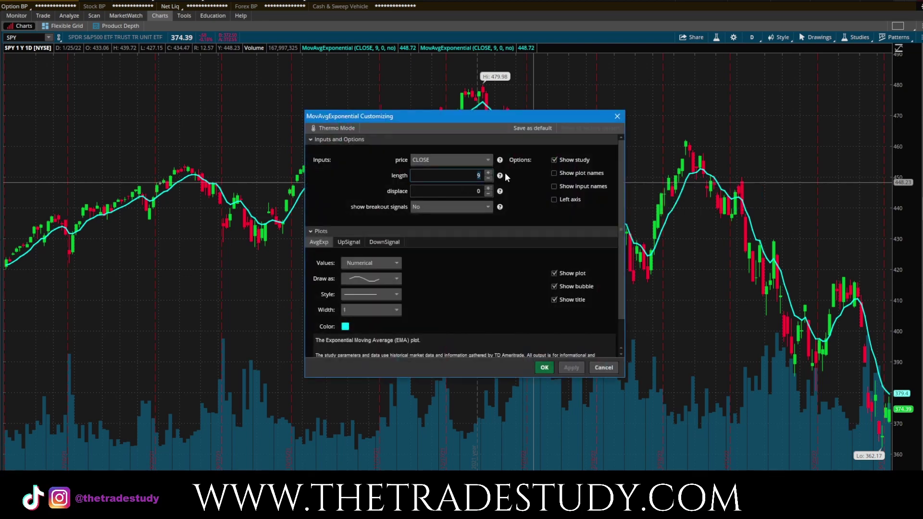
text(21)
click(345, 327)
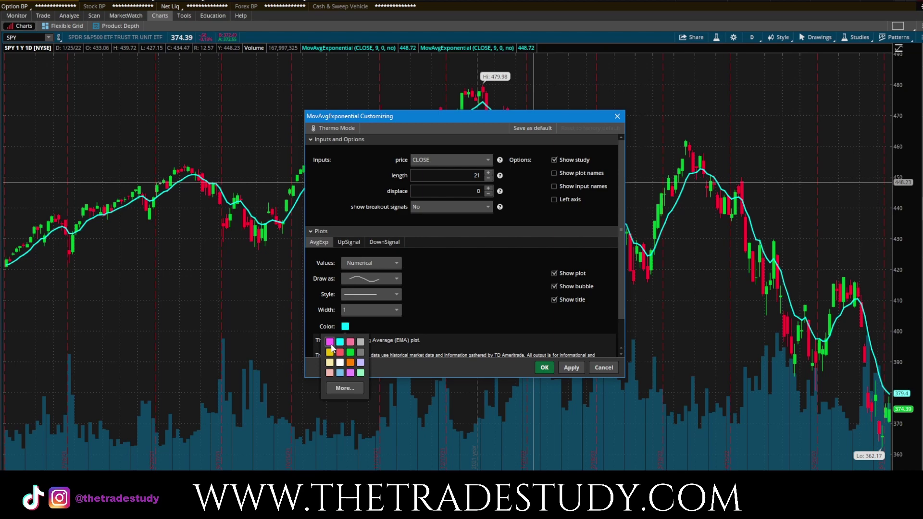
click(329, 342)
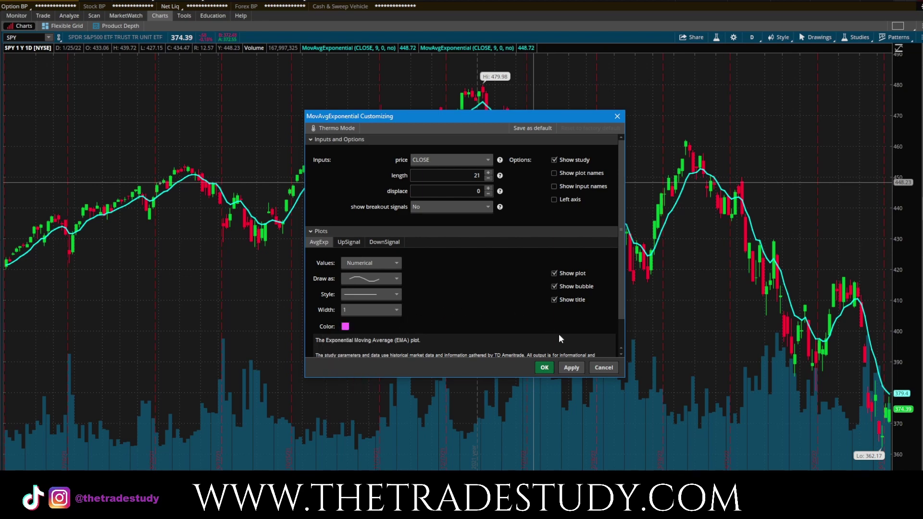
click(568, 367)
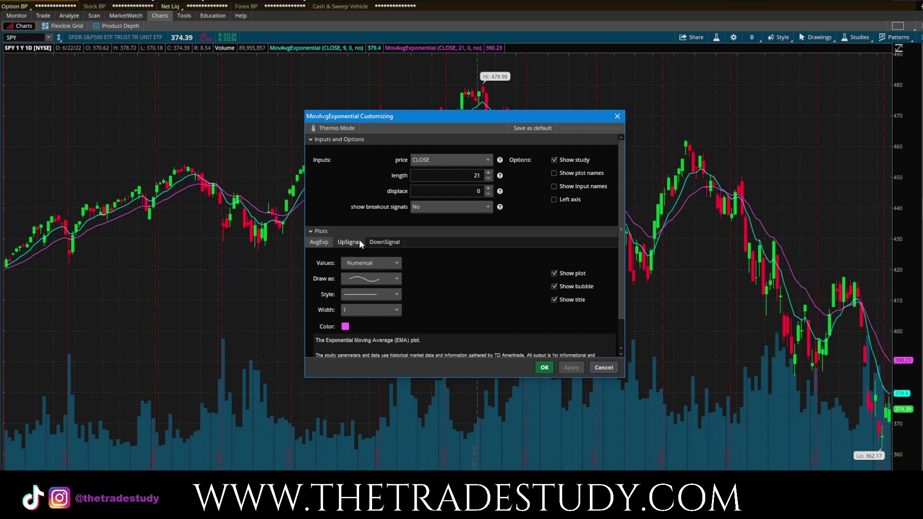
- Try breakout signals on, then set them back to No and confirm the settings
click(442, 209)
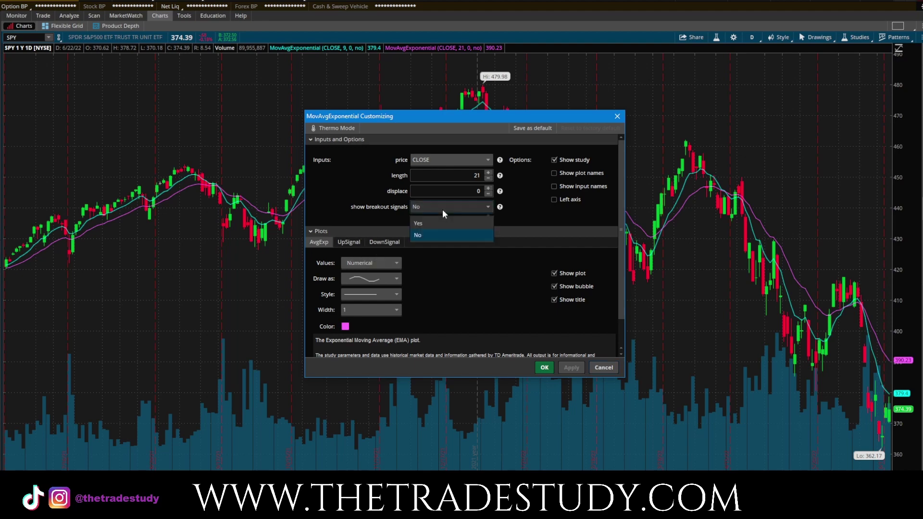
click(443, 223)
click(568, 368)
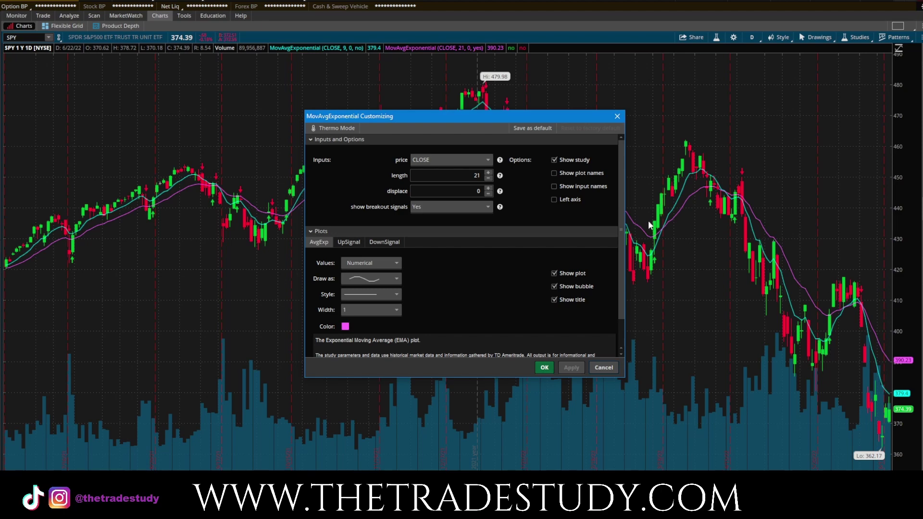
click(457, 206)
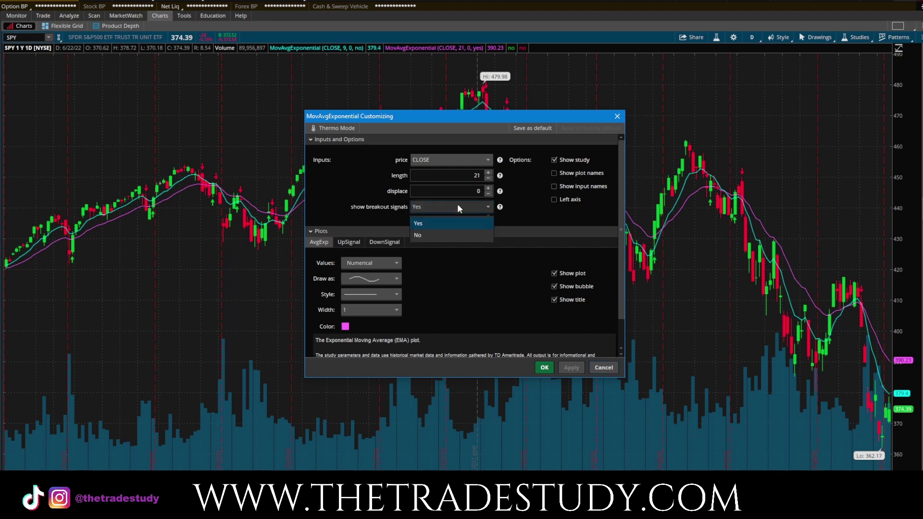
click(417, 235)
click(576, 368)
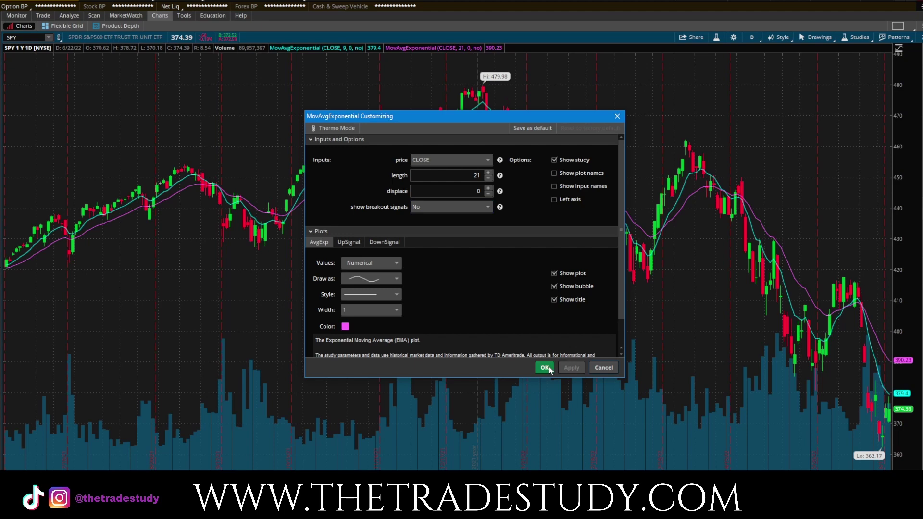
click(545, 367)
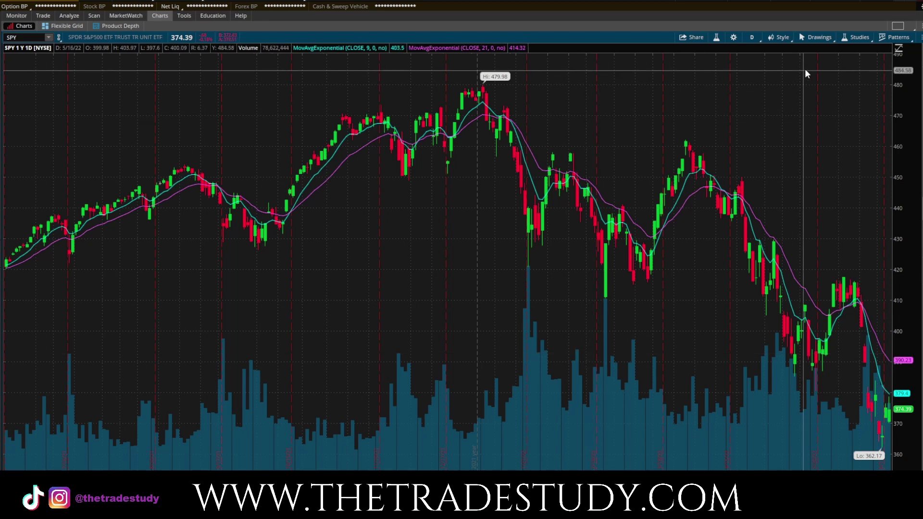
- Save the current studies as study set 'EMA 9,21', replacing the existing set
click(859, 37)
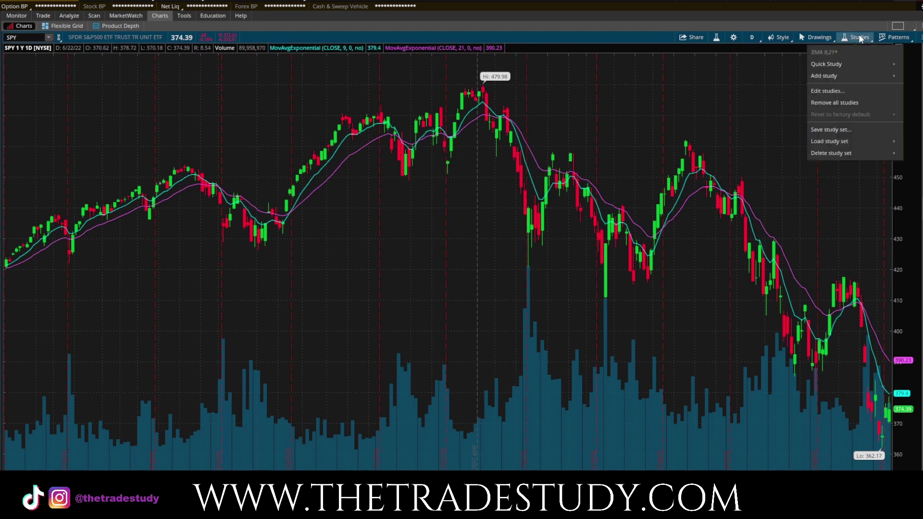
click(854, 129)
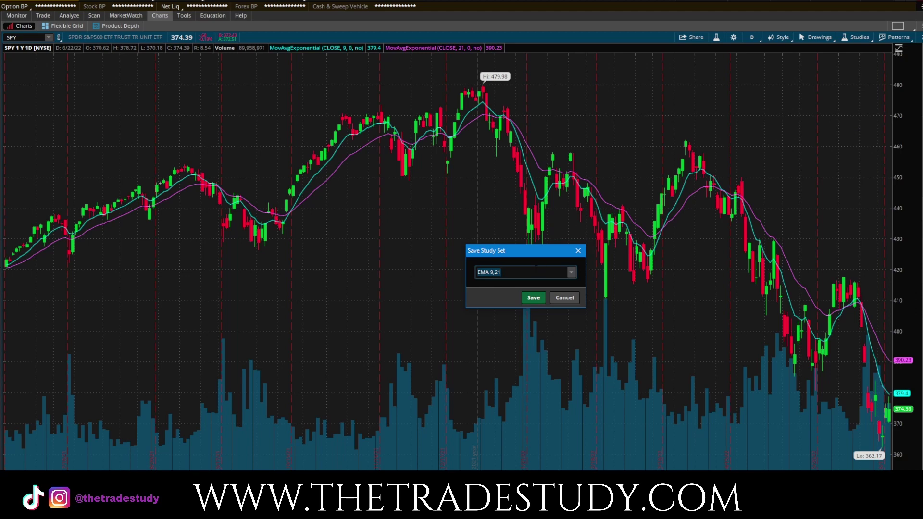
click(534, 297)
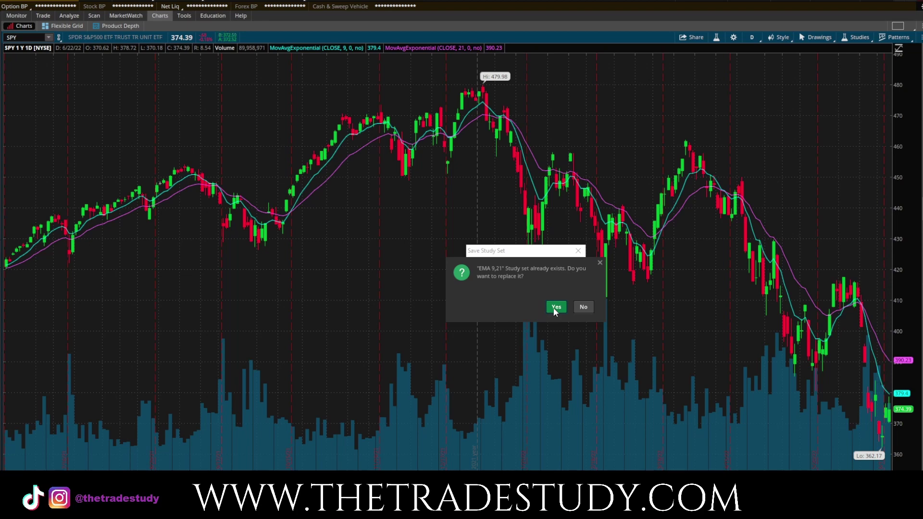
click(555, 307)
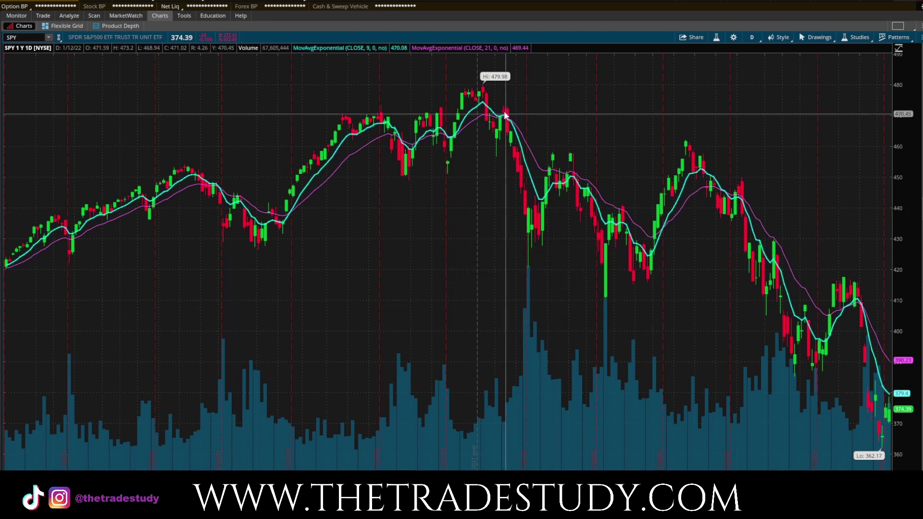
- Remove the 9-period and then the 21-period MovAvgExponential studies, confirming each removal
right_click(514, 126)
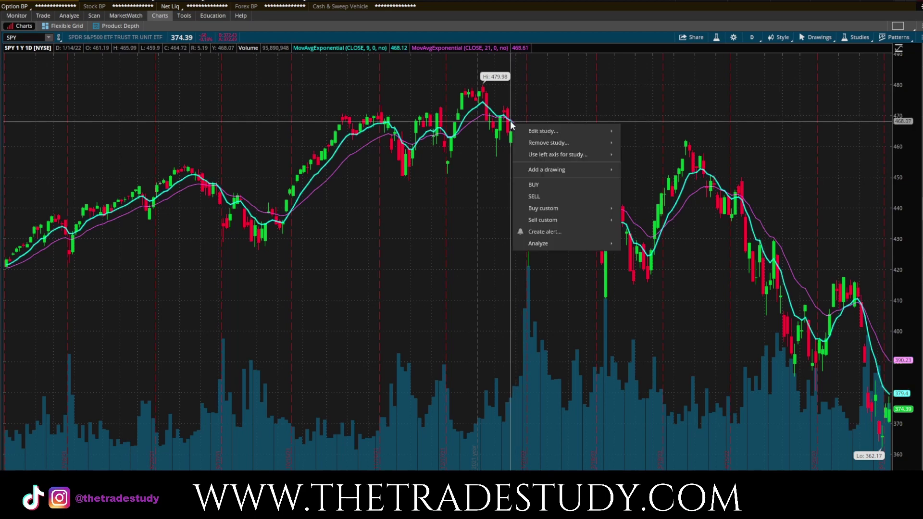
mouse_move(516, 142)
click(629, 143)
click(495, 40)
right_click(493, 117)
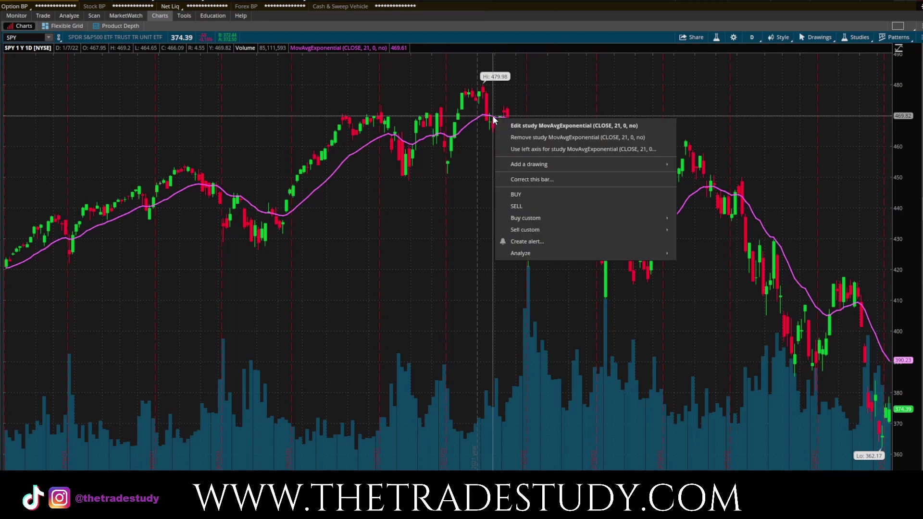
click(526, 139)
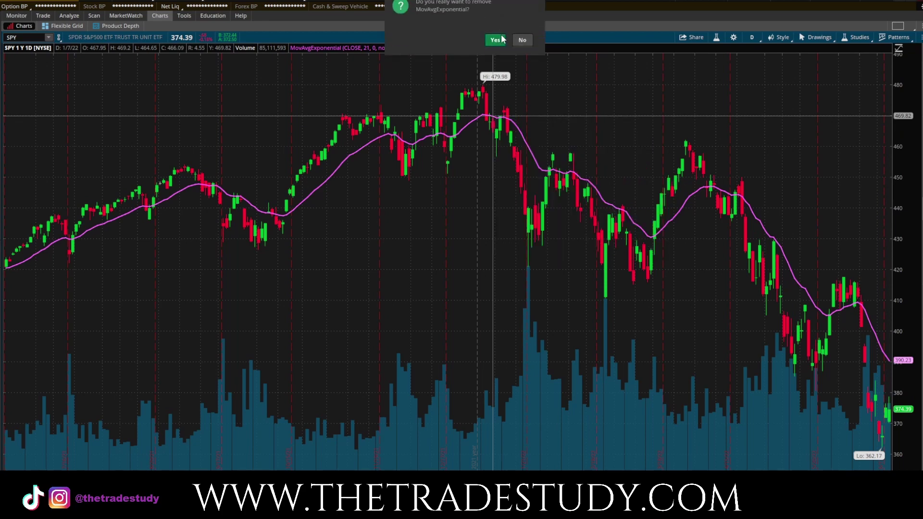
click(496, 40)
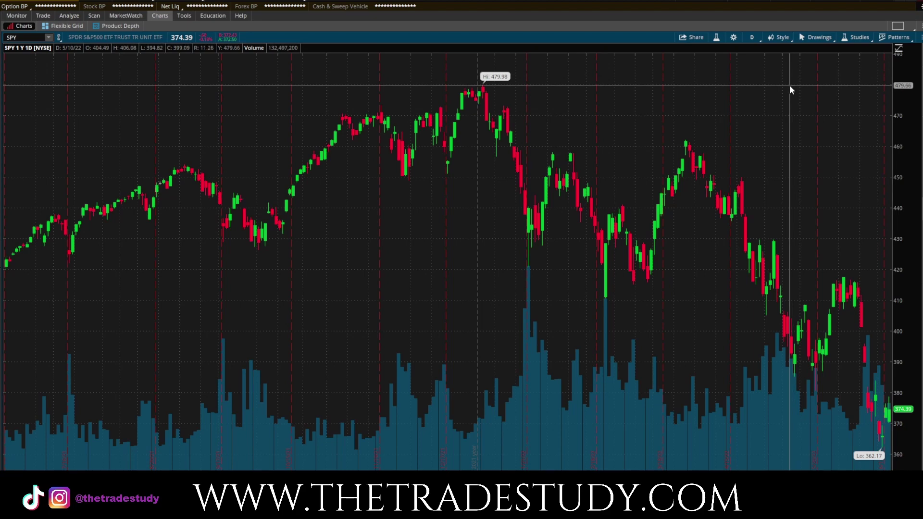
- Load the saved 'EMA 9,21' study set to bring back both EMAs
click(854, 39)
mouse_move(849, 139)
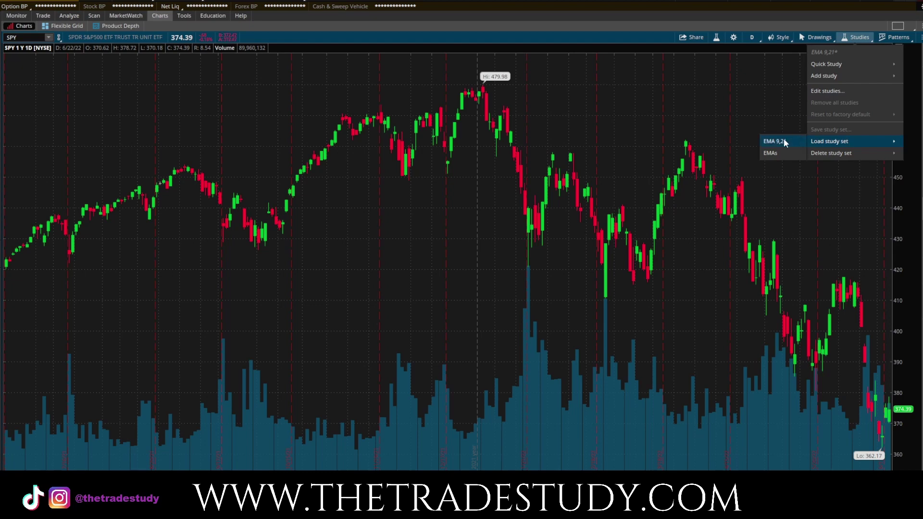
click(773, 142)
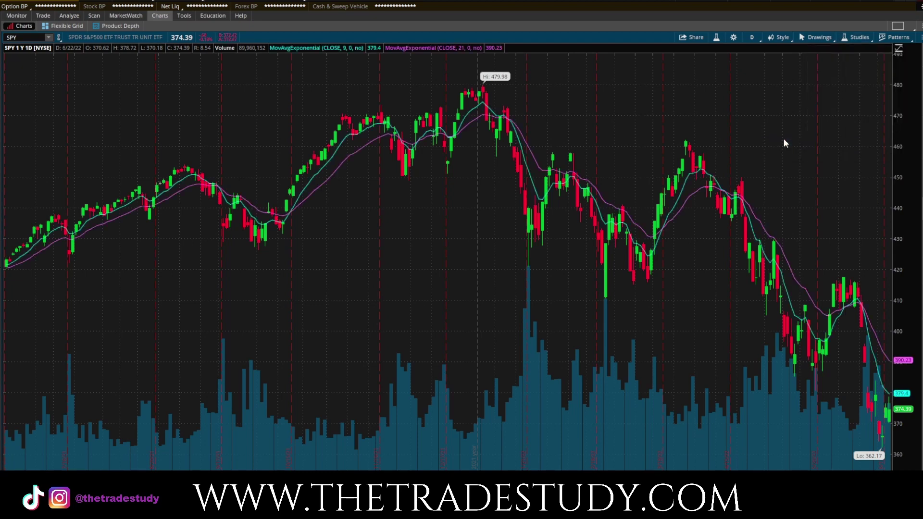